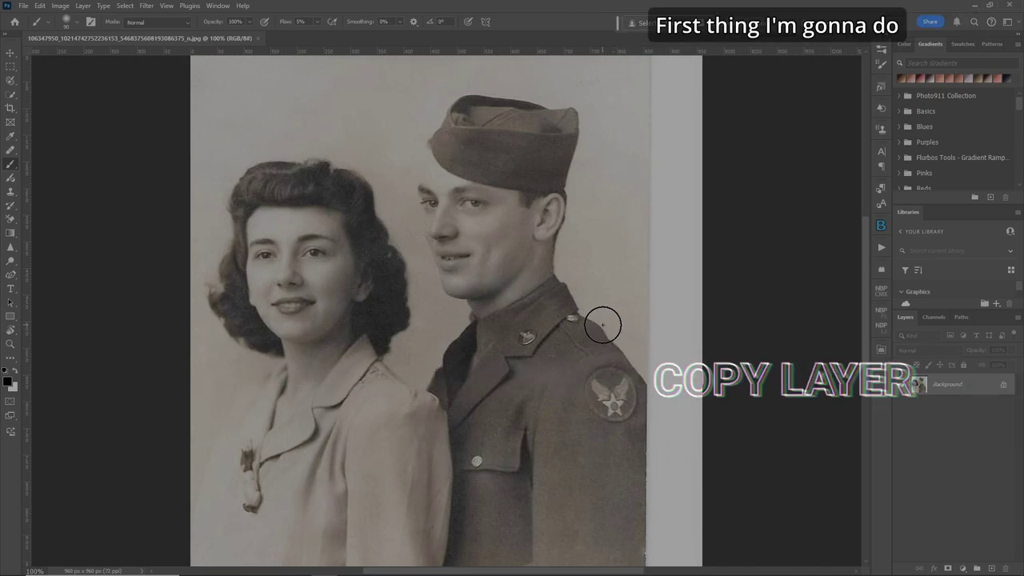
Step: Duplicate the photo layer and send the copy to Topaz Gigapixel AI for a 2x upscale
key("ctrl+j")
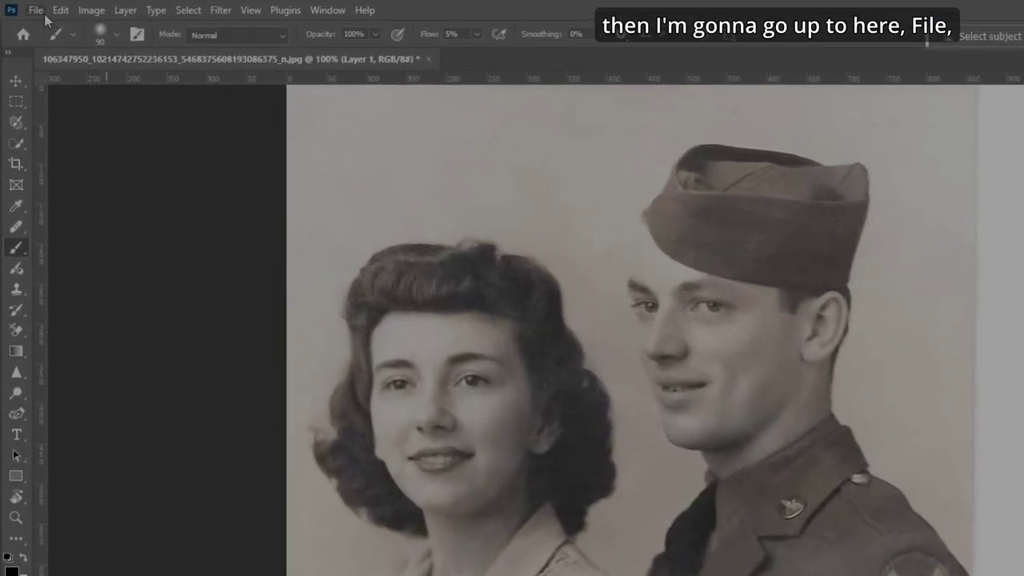
left_click(31, 8)
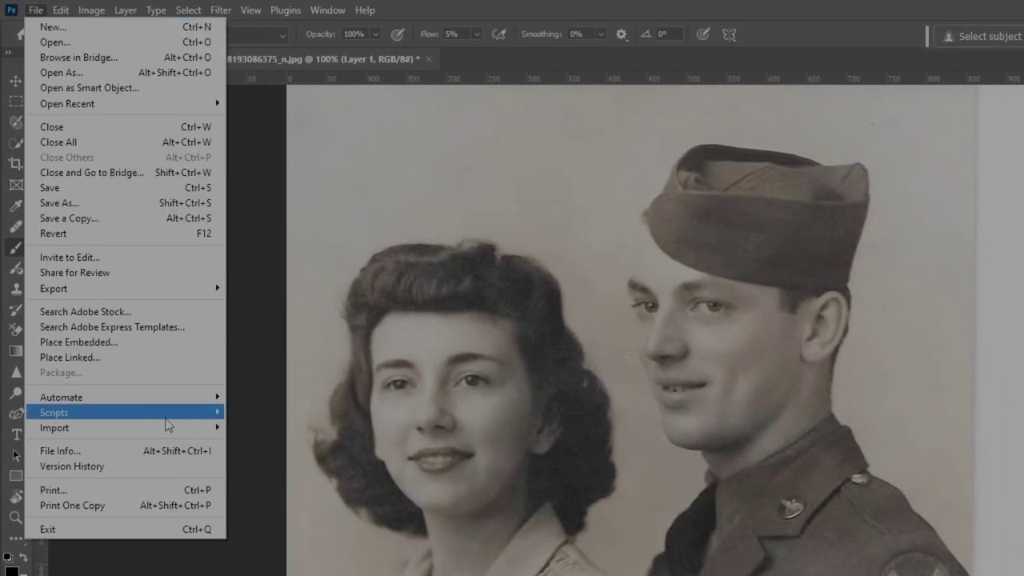
mouse_move(148, 357)
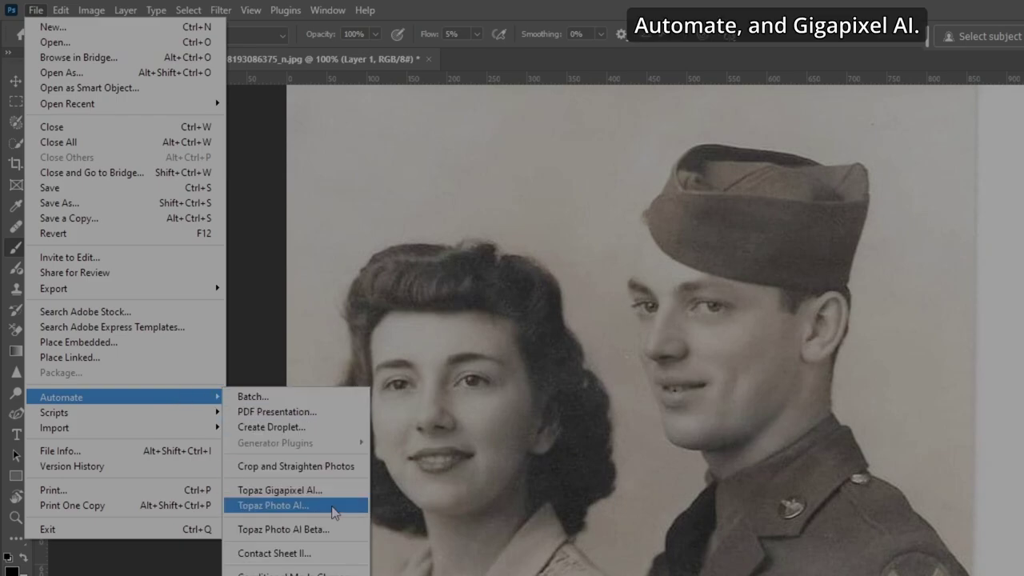
left_click(342, 491)
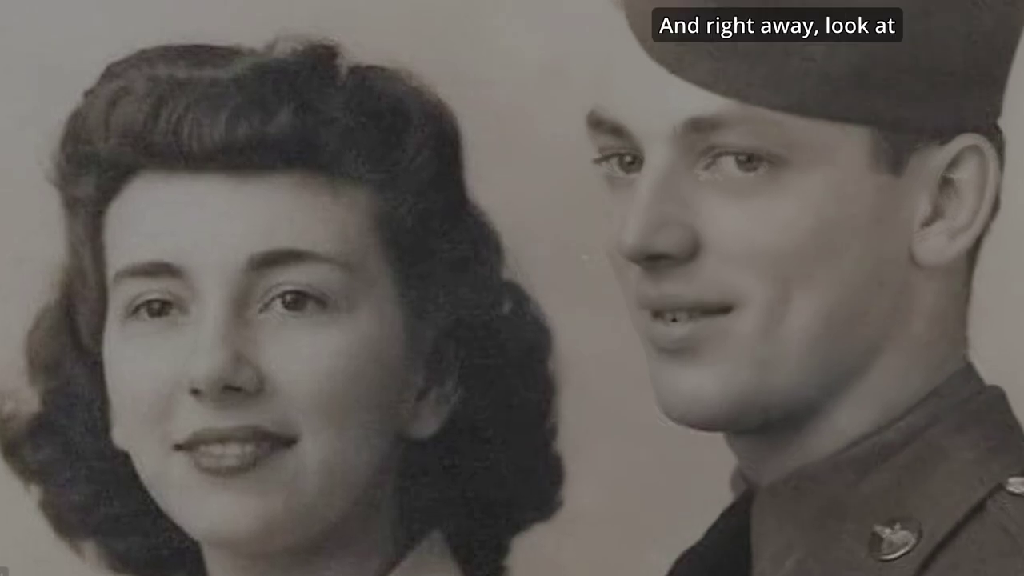
Step: Compare the 2x Low resolution v2 upscale against the original using the split-view divider
left_click_drag(984, 498, 52, 502)
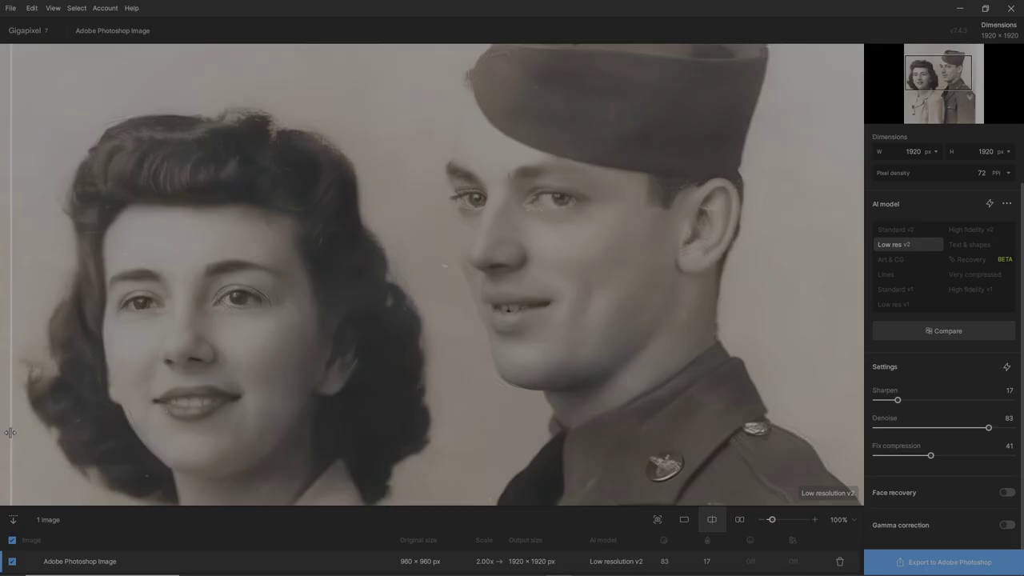
mouse_move(16, 432)
left_mouse_down()
mouse_move(773, 432)
mouse_move(16, 420)
left_mouse_up()
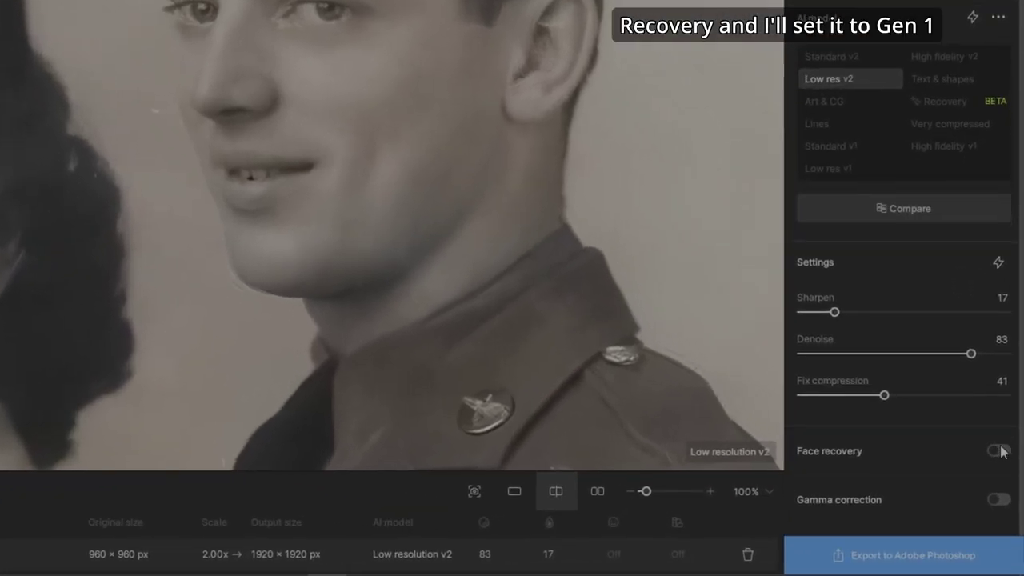
Step: Enable face recovery with the Gen. 1 version and compare the restored faces against the original
left_click(997, 451)
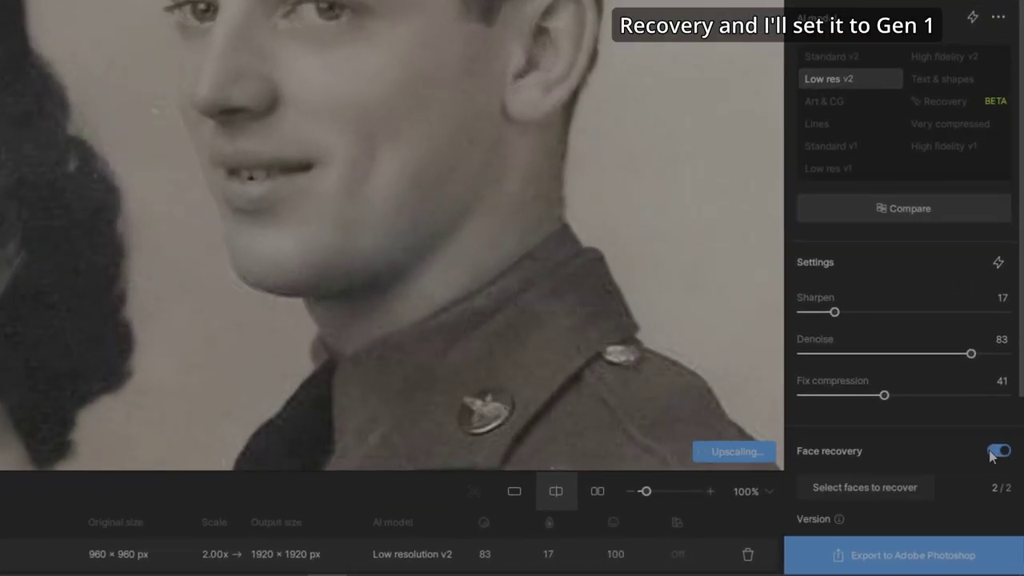
scroll(870, 379, "down", 3)
left_click(832, 347)
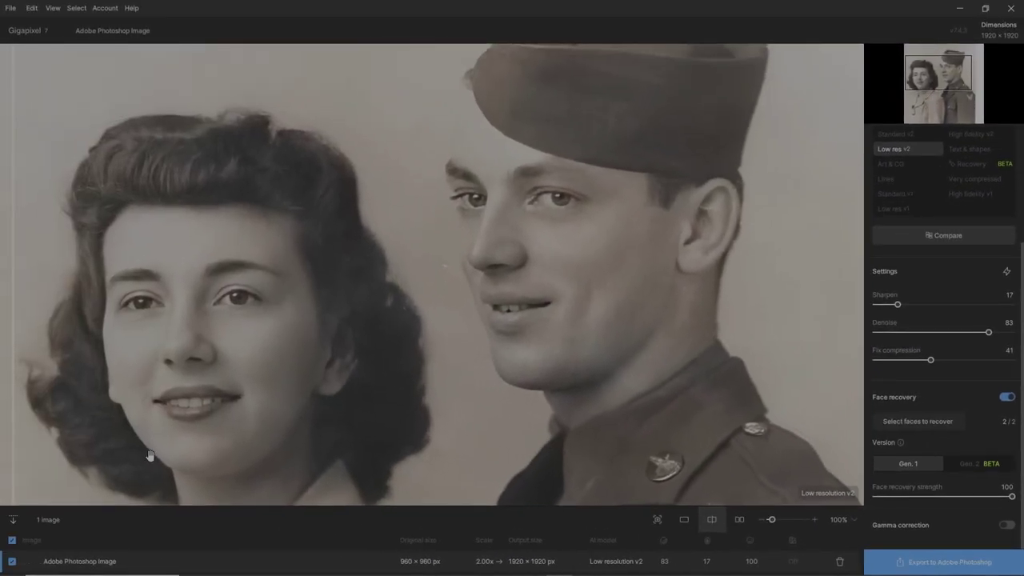
mouse_move(13, 467)
left_mouse_down()
mouse_move(731, 464)
mouse_move(311, 441)
mouse_move(663, 469)
mouse_move(379, 460)
mouse_move(752, 463)
mouse_move(3, 473)
left_mouse_up()
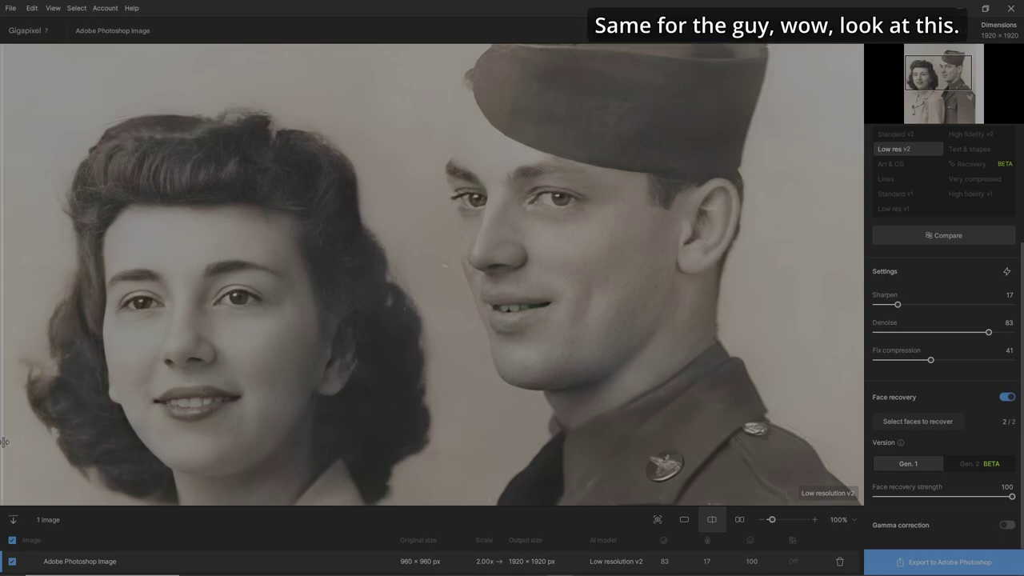
left_click_drag(4, 443, 412, 240)
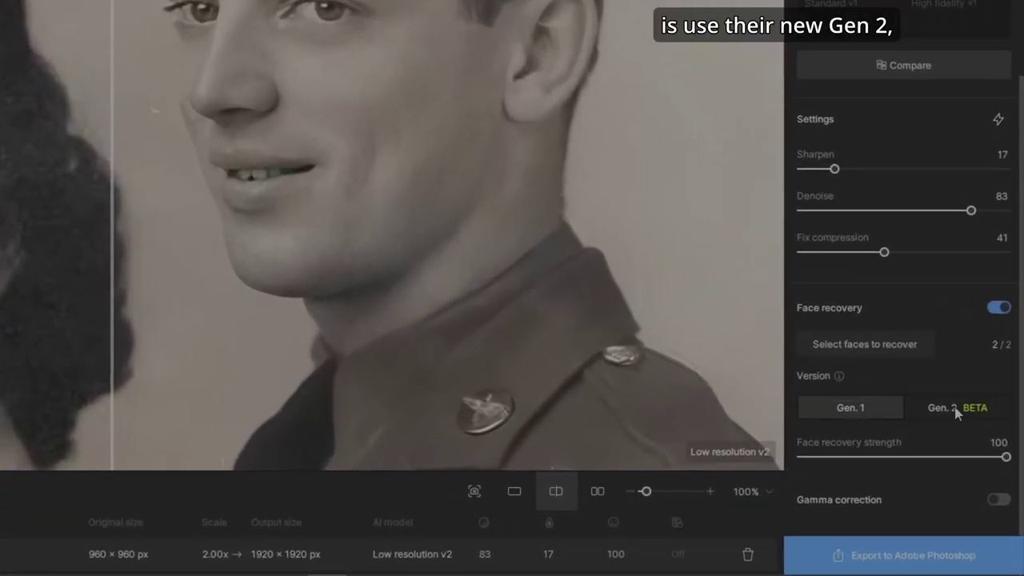
Step: Apply Gen. 2 Realistic face recovery to both selected faces and compare with the original
left_click(954, 409)
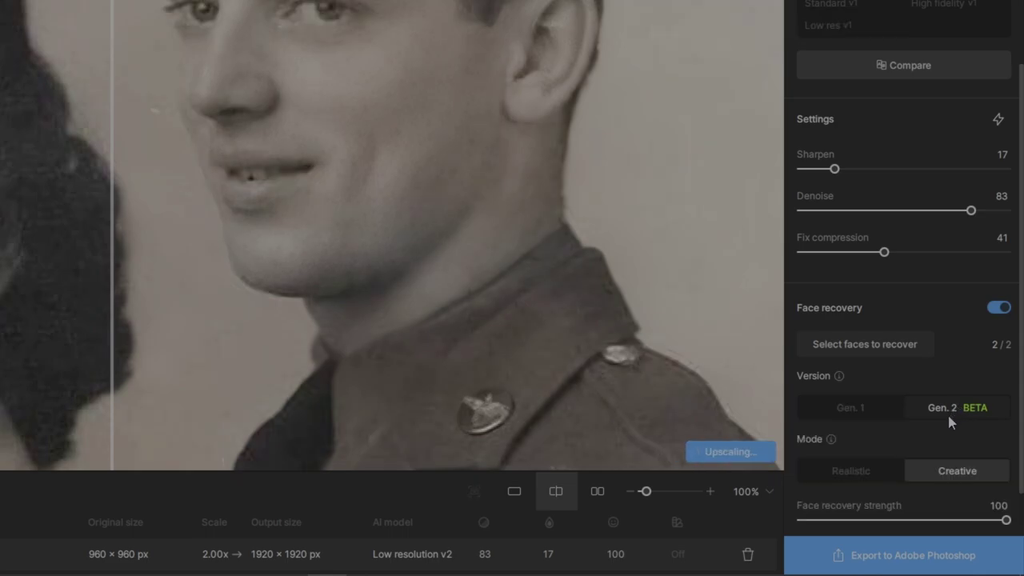
left_click(851, 472)
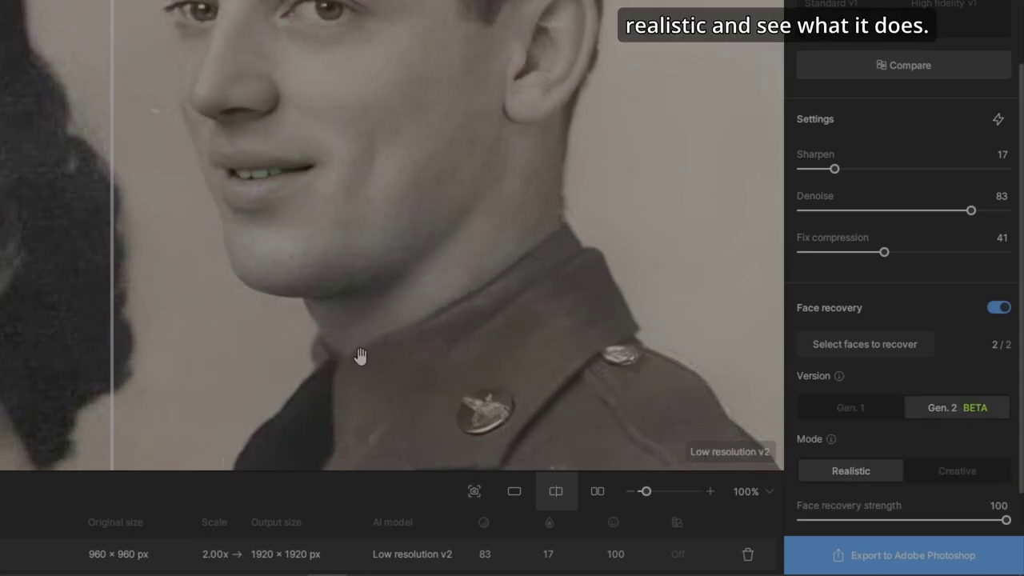
left_click(867, 345)
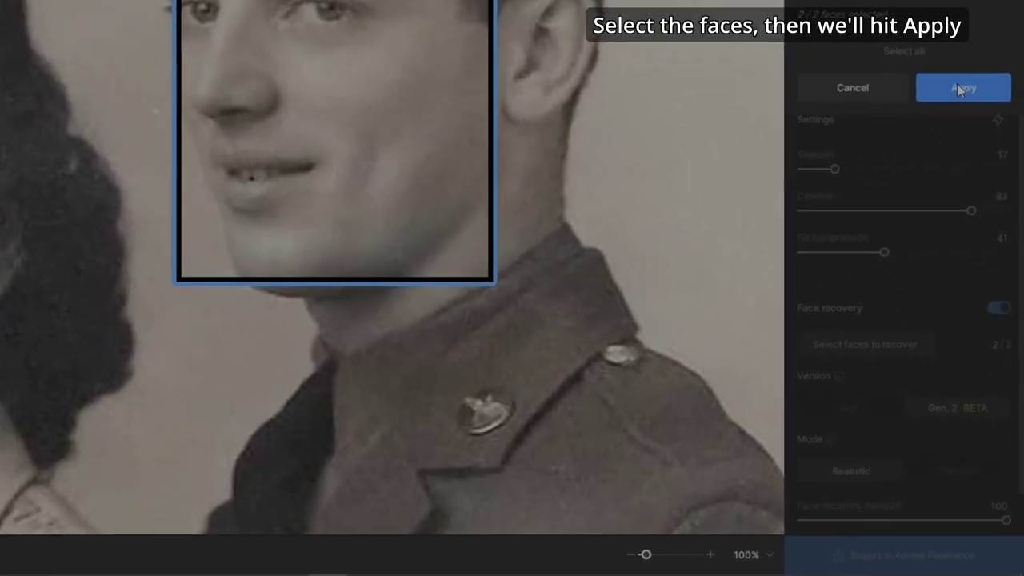
left_click(967, 120)
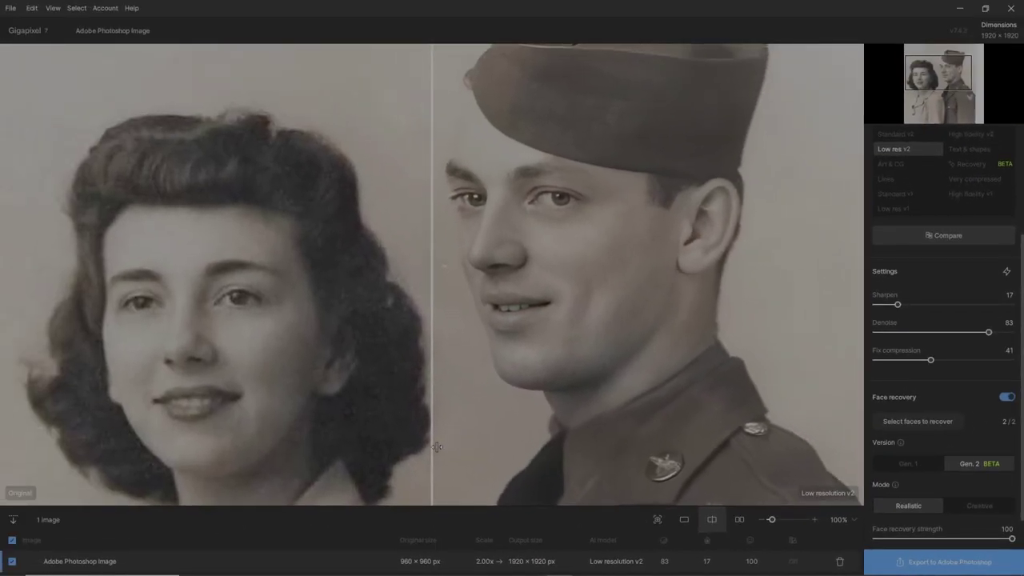
left_click_drag(437, 446, 18, 473)
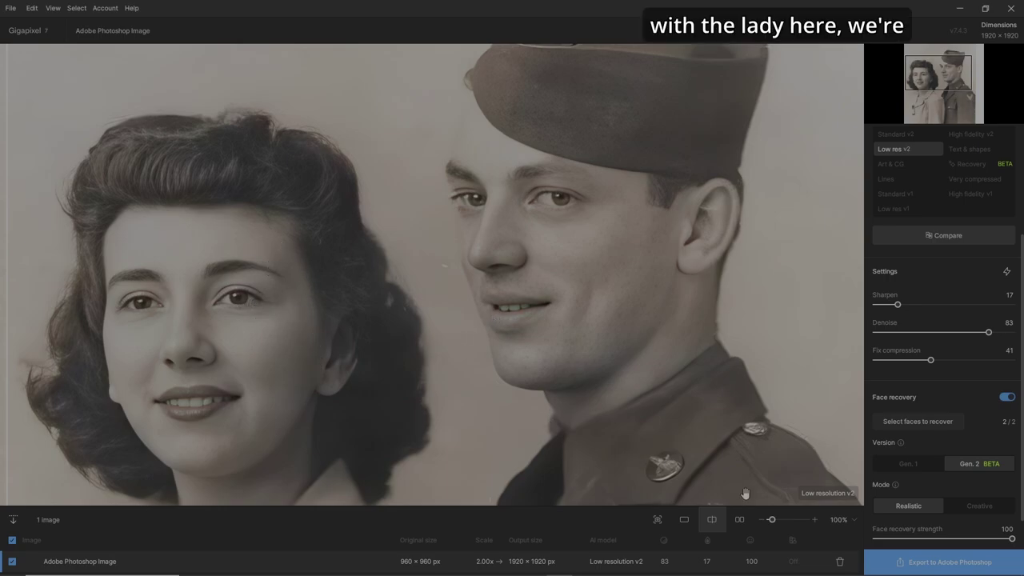
Step: Export the Upscale, Recover Faces result to Photoshop as a new layer and reopen it in Gigapixel
left_click(950, 563)
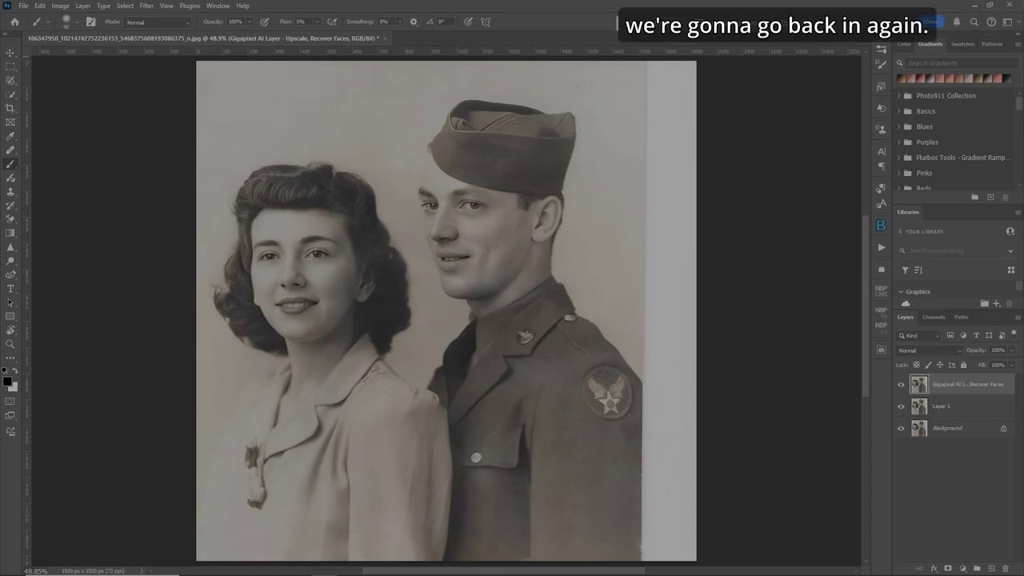
left_click(24, 6)
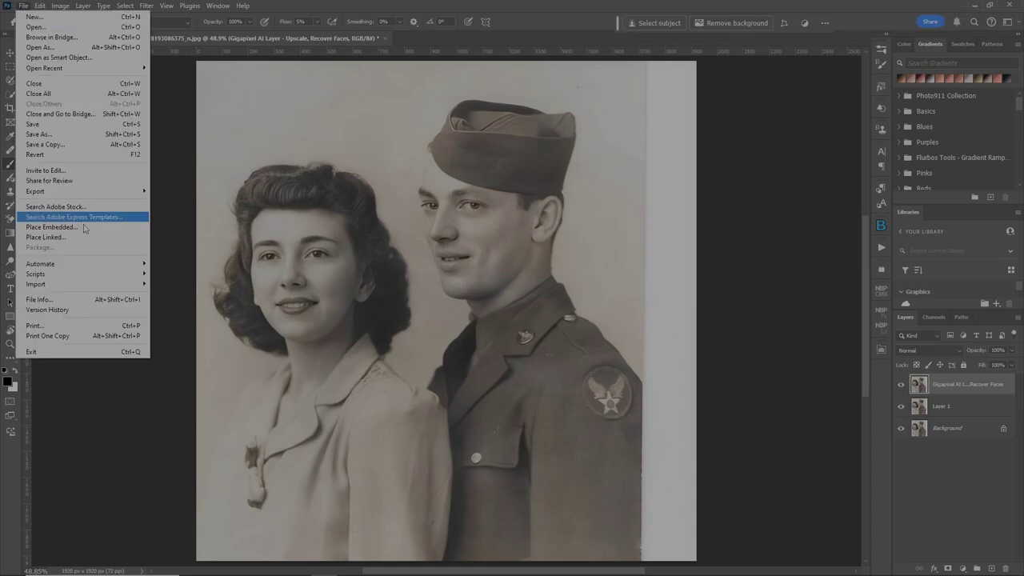
mouse_move(89, 268)
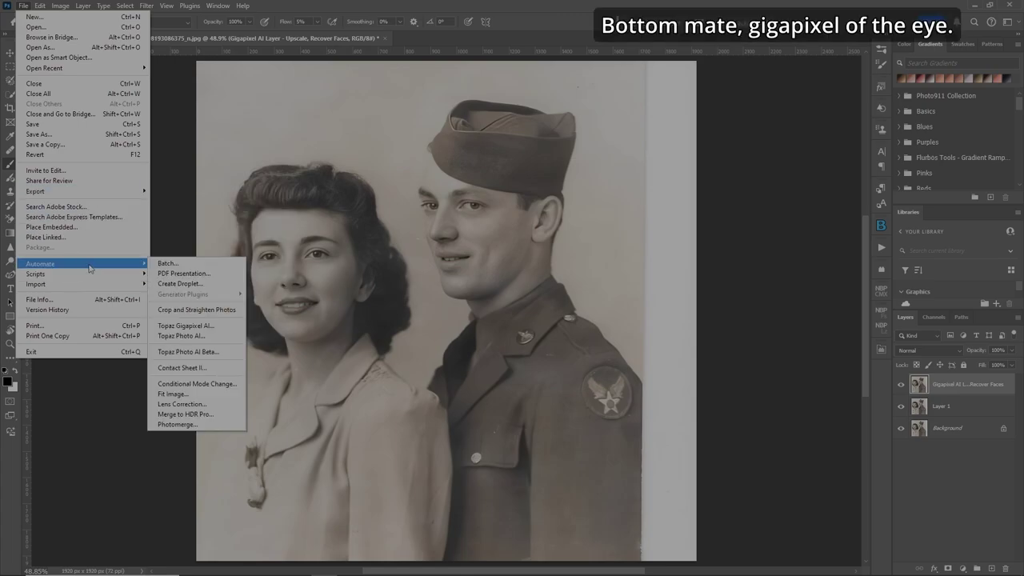
left_click(225, 328)
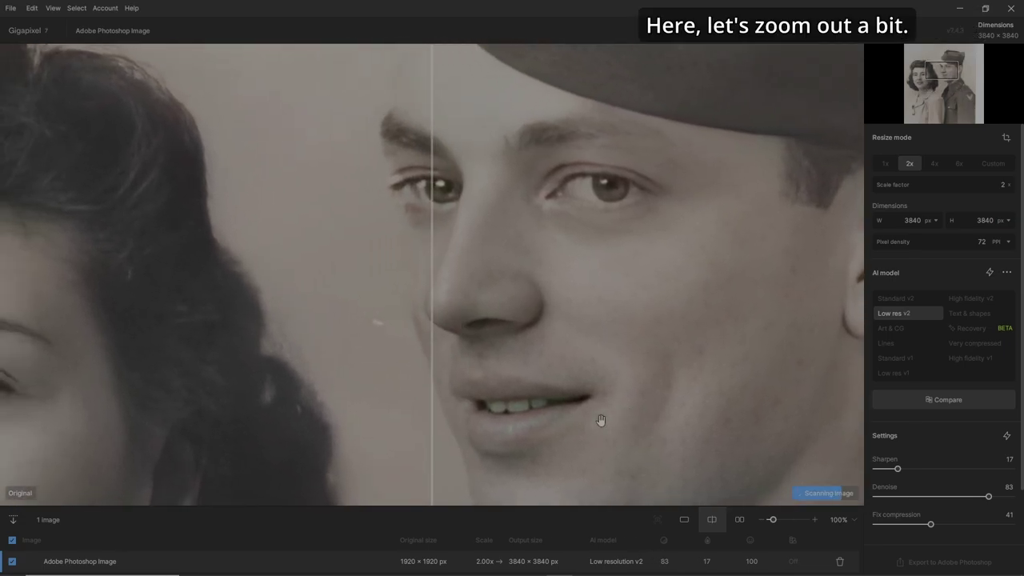
Step: Zoom the preview out to 67% and compare the man's processed face with the original
scroll(601, 420, "down", 2)
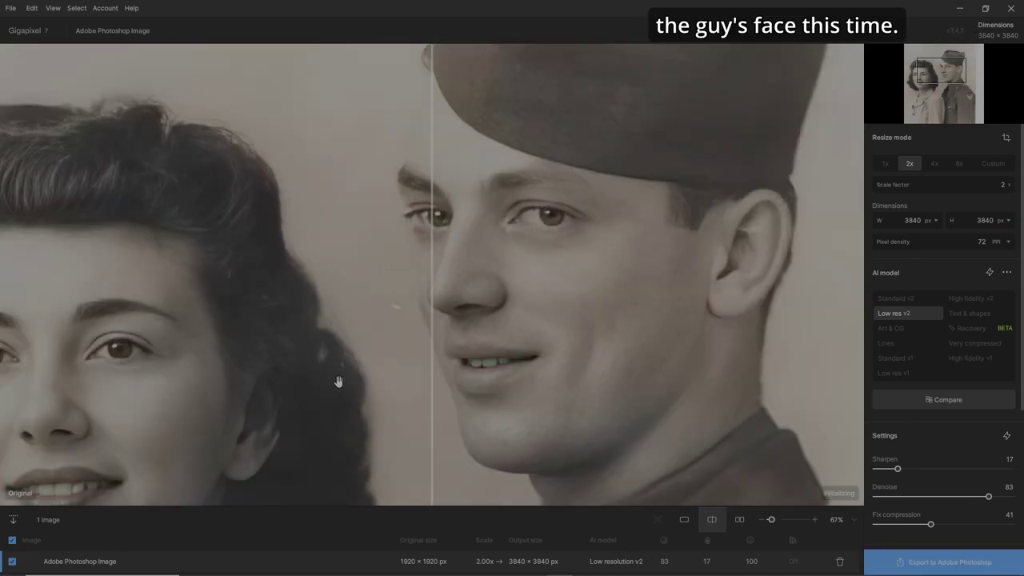
left_click_drag(439, 414, 367, 414)
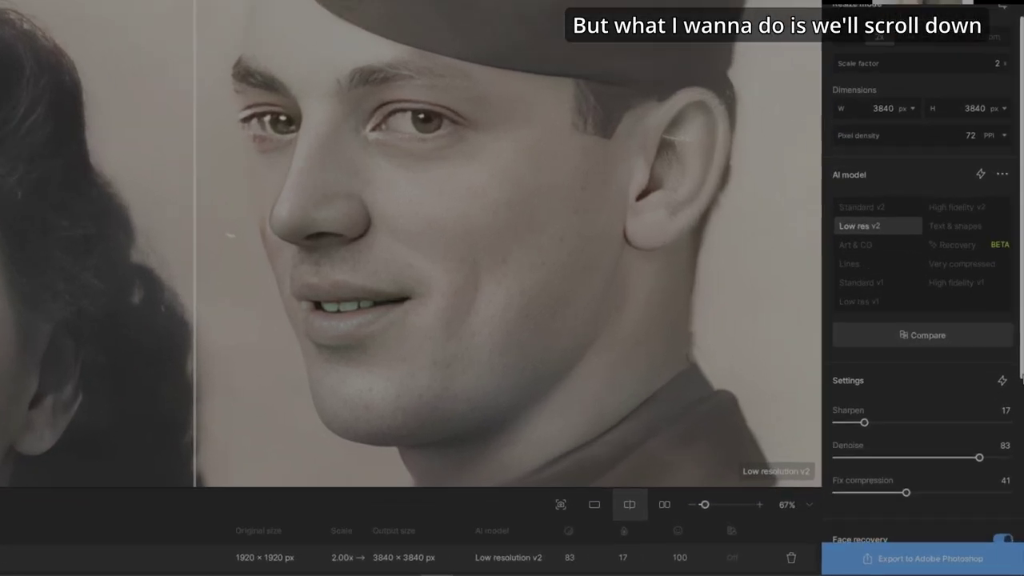
Step: Switch face recovery to Gen. 2 Creative mode and check the soldier's refined face in the comparison
scroll(1019, 408, "down", 4)
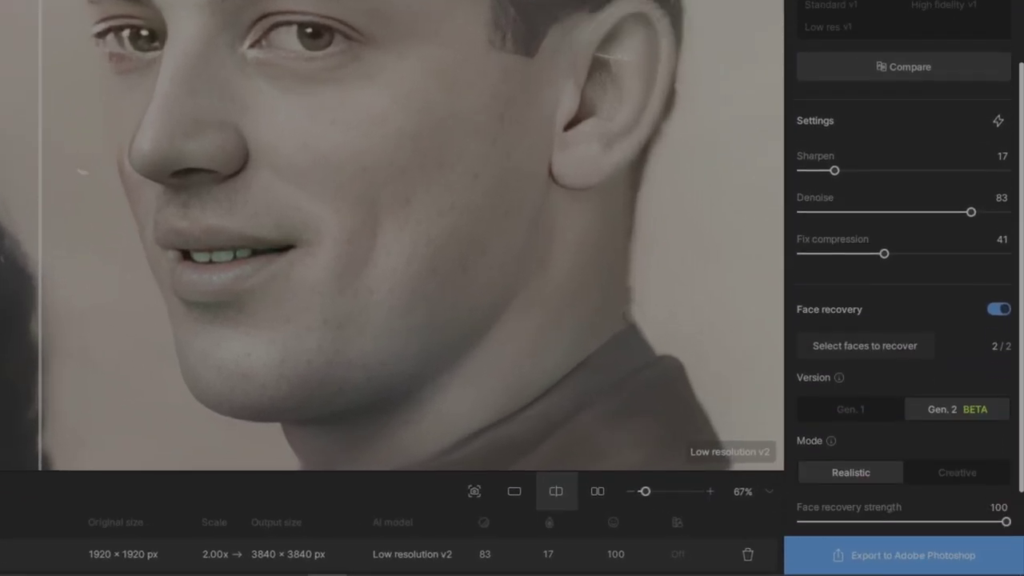
scroll(920, 360, "down", 2)
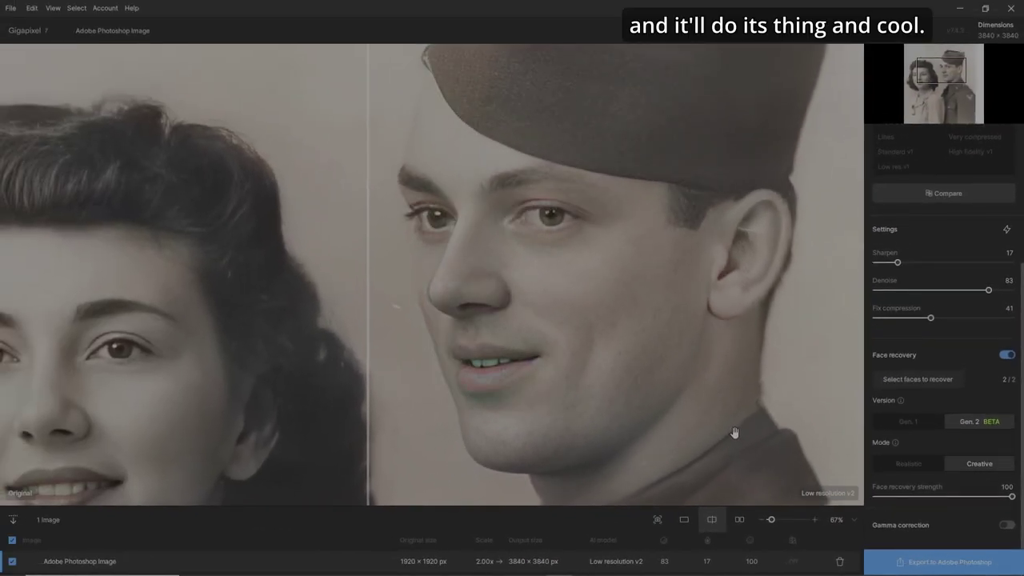
mouse_move(381, 406)
left_mouse_down()
mouse_move(542, 407)
mouse_move(395, 412)
left_mouse_up()
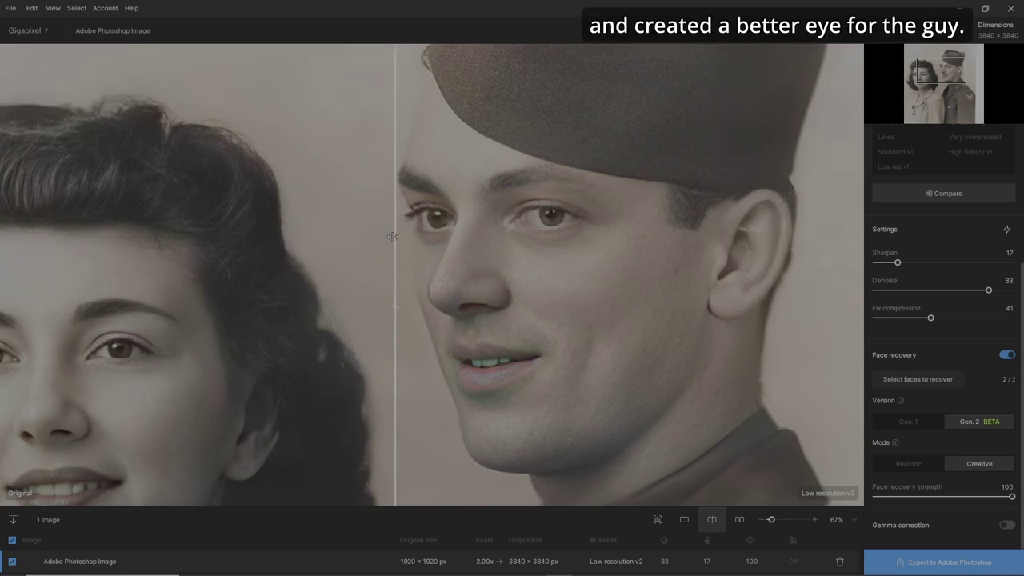
left_click_drag(392, 237, 377, 237)
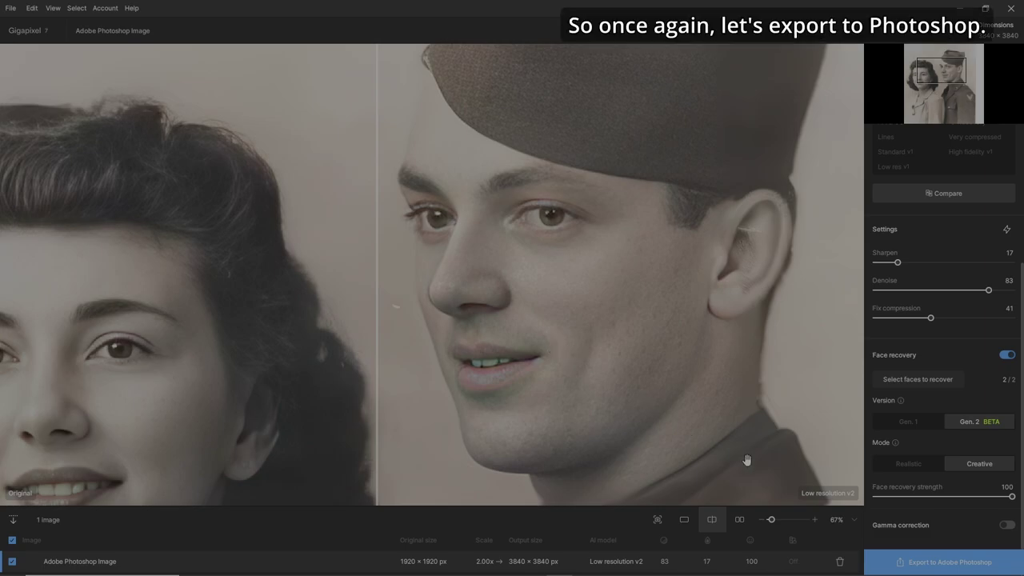
Step: Export the Creative-mode result to Photoshop, hide it behind a black layer mask, and zoom in
left_click(946, 563)
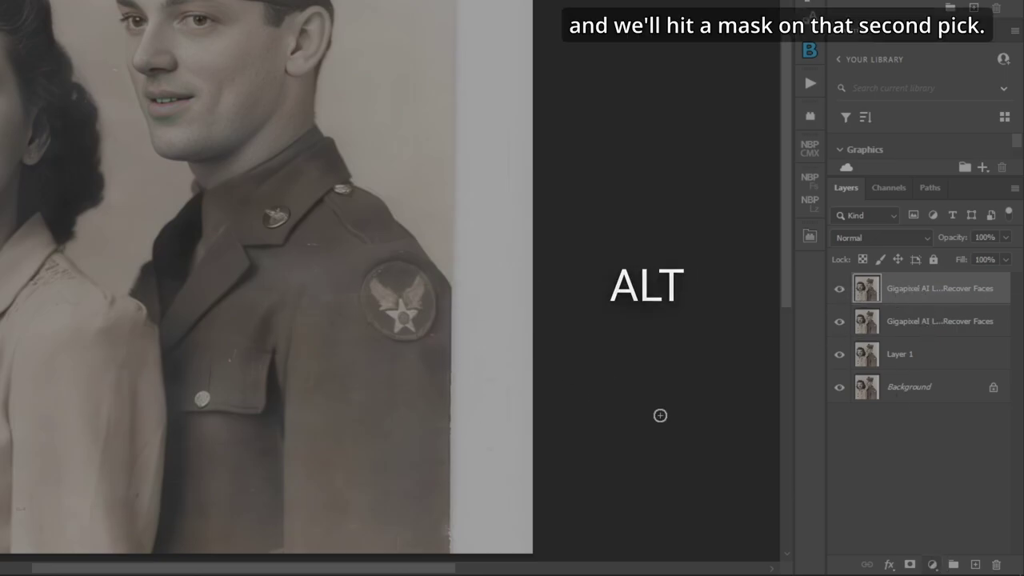
left_click(910, 564, "alt")
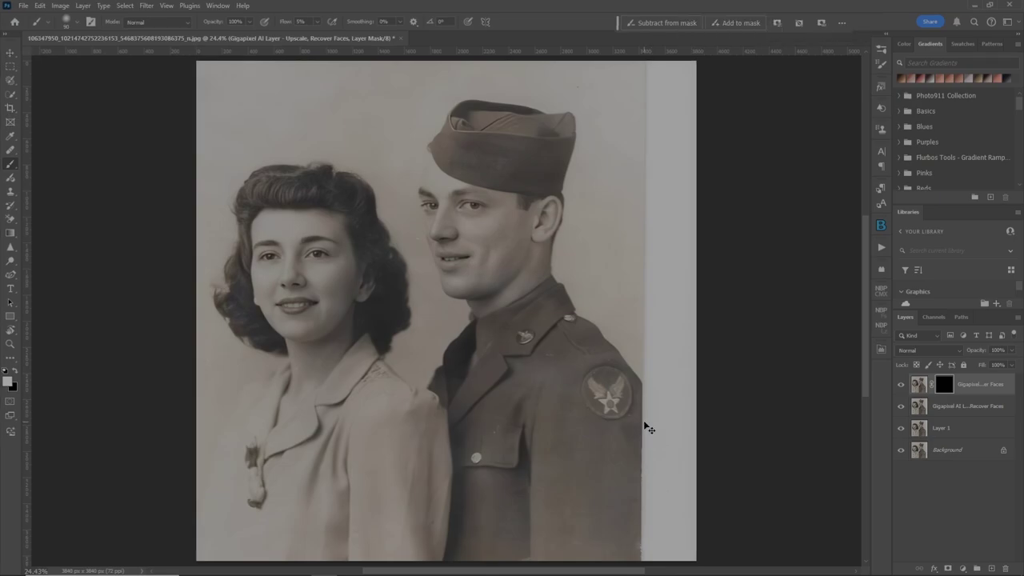
key("ctrl+plus")
key("ctrl+plus")
key("ctrl+plus")
key("ctrl+plus")
Step: Paint white on the mask over the soldier's eye and cheek with a larger brush, then fit the photo
scroll(879, 275, "up", 3)
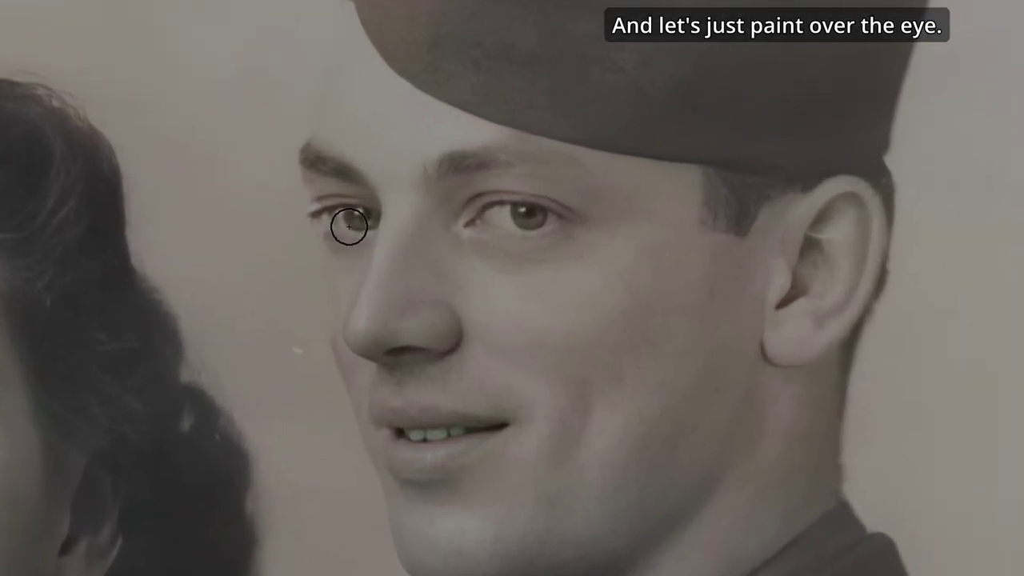
mouse_move(335, 220)
left_mouse_down()
mouse_move(318, 196)
mouse_move(308, 205)
mouse_move(310, 194)
mouse_move(335, 212)
mouse_move(304, 242)
mouse_move(334, 236)
mouse_move(355, 210)
mouse_move(335, 240)
mouse_move(367, 220)
mouse_move(351, 223)
mouse_move(361, 209)
mouse_move(323, 215)
mouse_move(342, 230)
mouse_move(340, 215)
mouse_move(302, 176)
left_mouse_up()
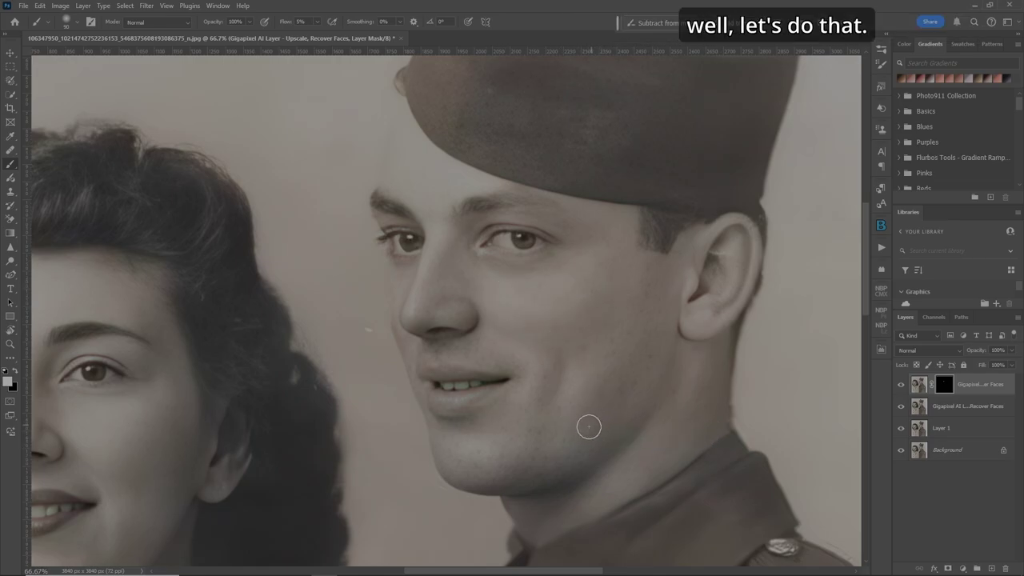
key("bracketright")
key("bracketright")
key("bracketright")
key("bracketright")
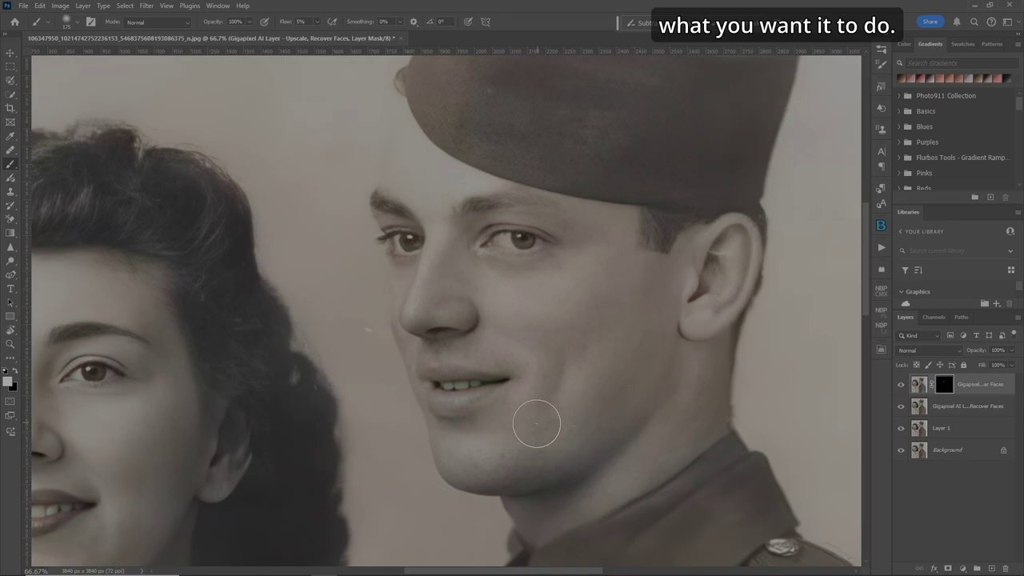
mouse_move(595, 323)
left_mouse_down()
mouse_move(562, 398)
mouse_move(603, 397)
left_mouse_up()
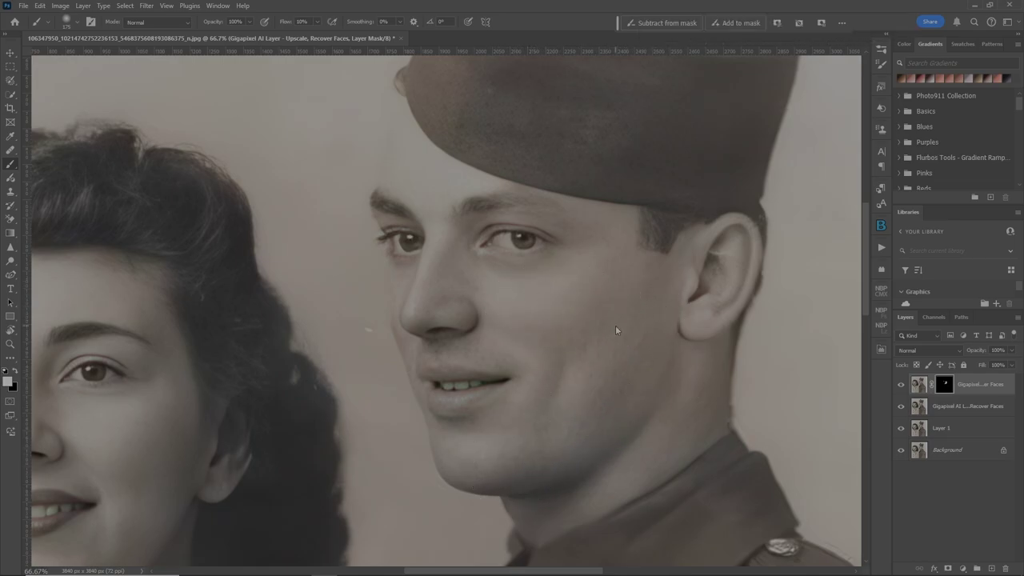
key("ctrl+0")
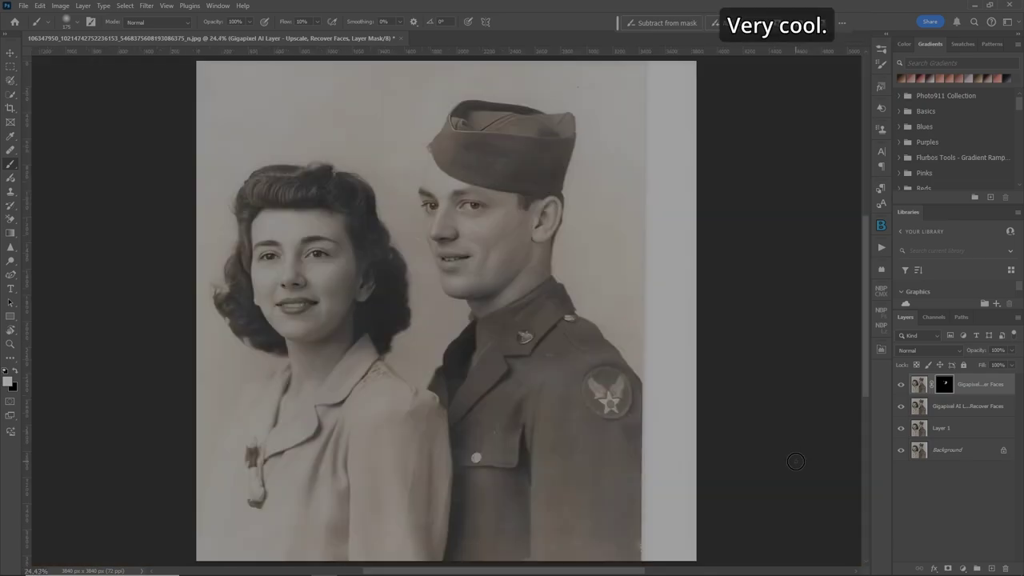
Step: Select both Gigapixel layers, group them as GIGA with Ctrl+G, and zoom in slightly
left_click(971, 408, "shift")
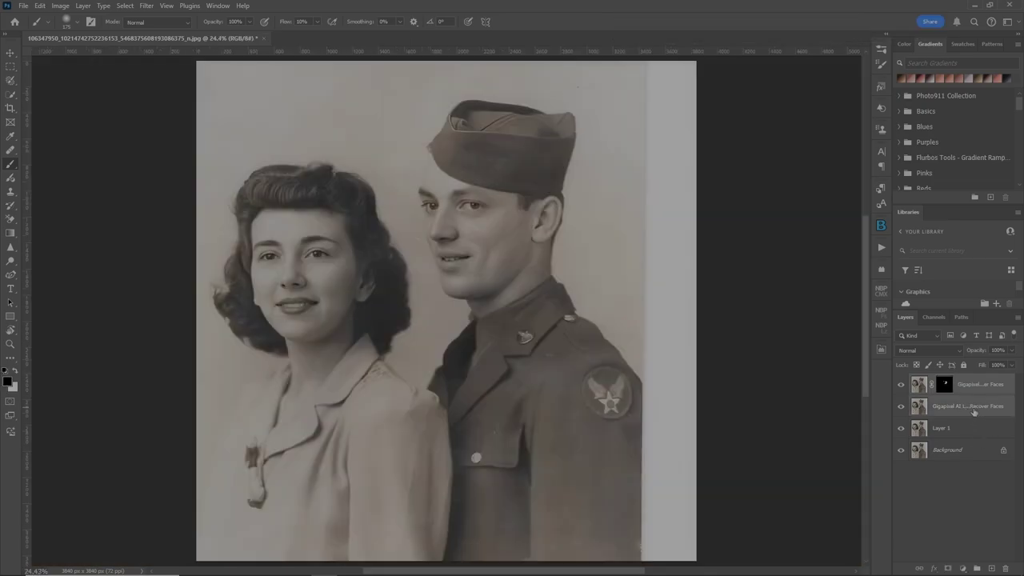
key("ctrl+g")
type("GI")
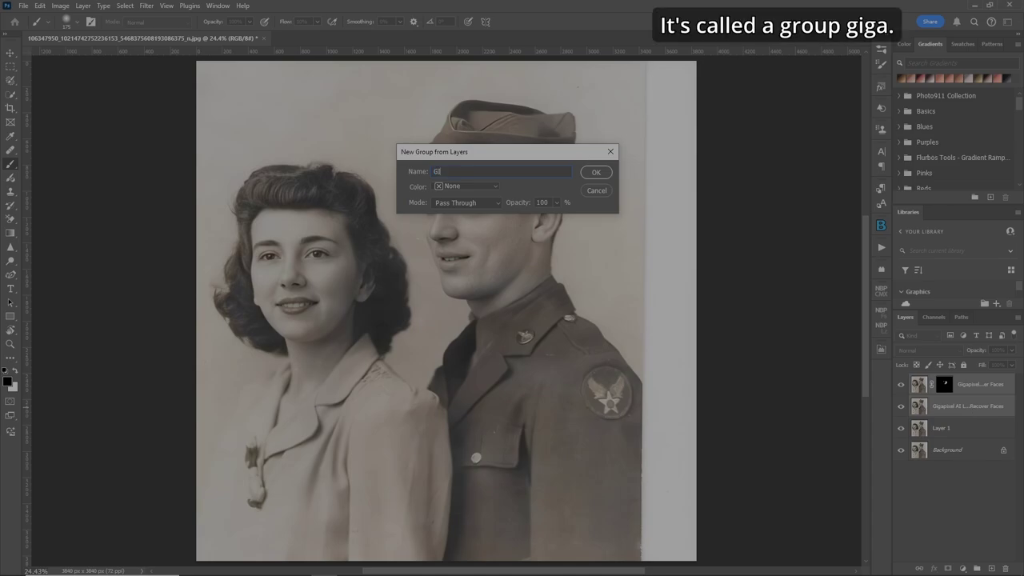
type("GA")
key("Return")
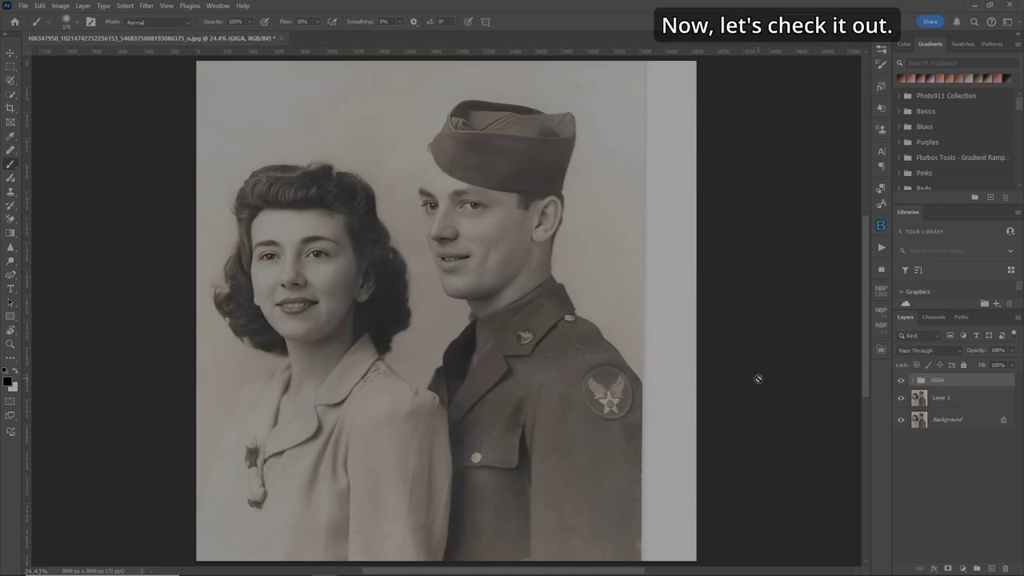
key("ctrl+plus")
key("ctrl+plus")
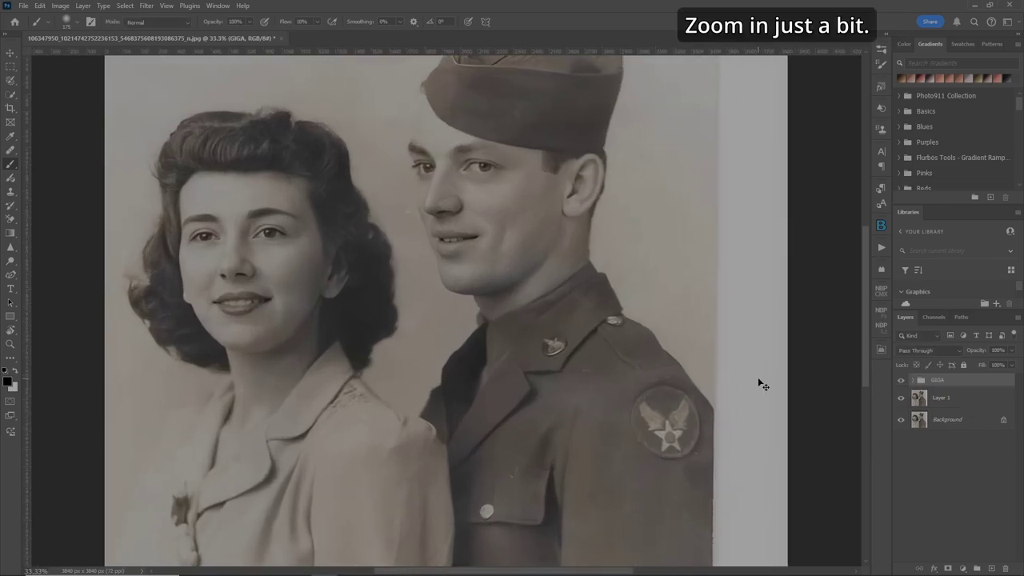